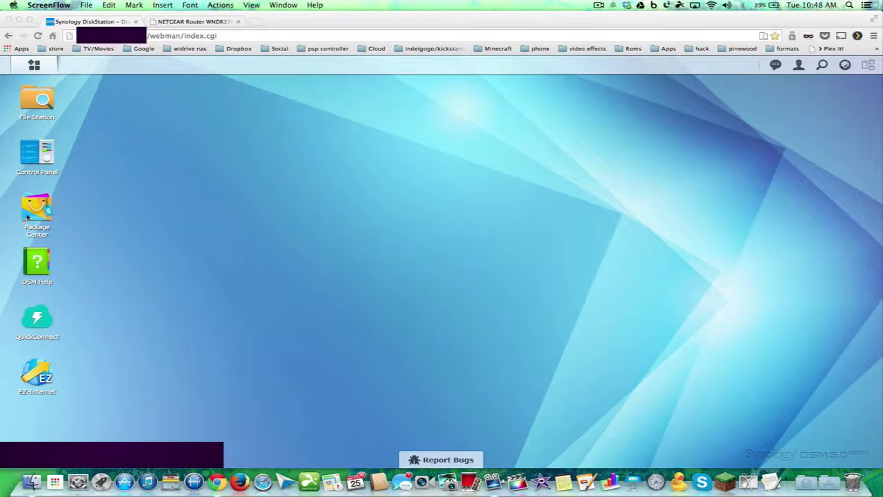
Open Package Center to list the installed Audio, Download, Photo and Video Station packages
click(27, 219)
click(26, 219)
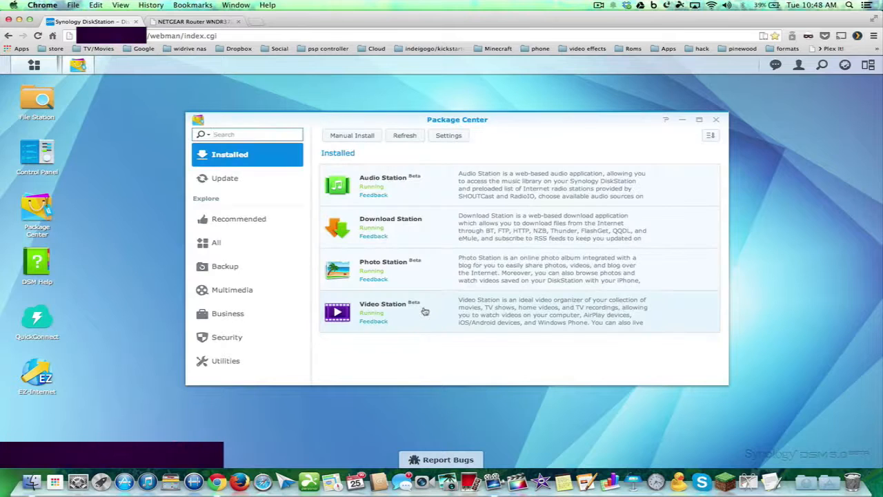
Install the VPN Server package from the Utilities category so it runs on volume1
click(224, 360)
scroll(383, 306, down, 5)
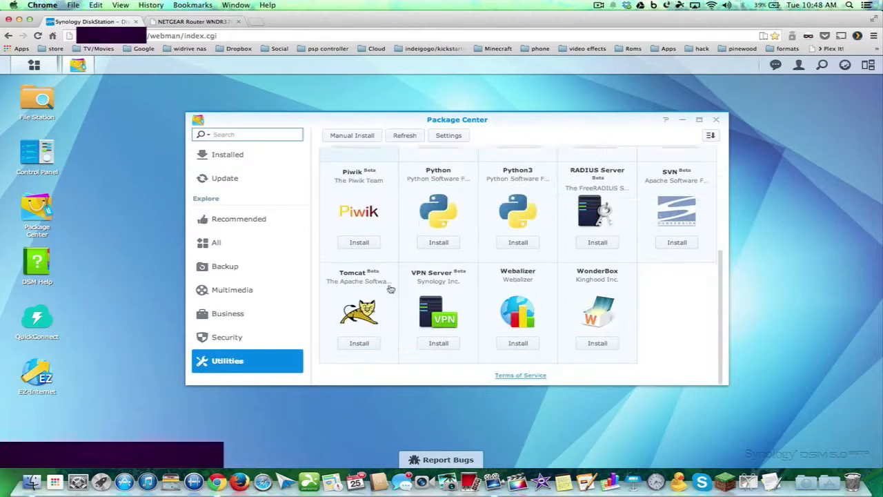
click(427, 304)
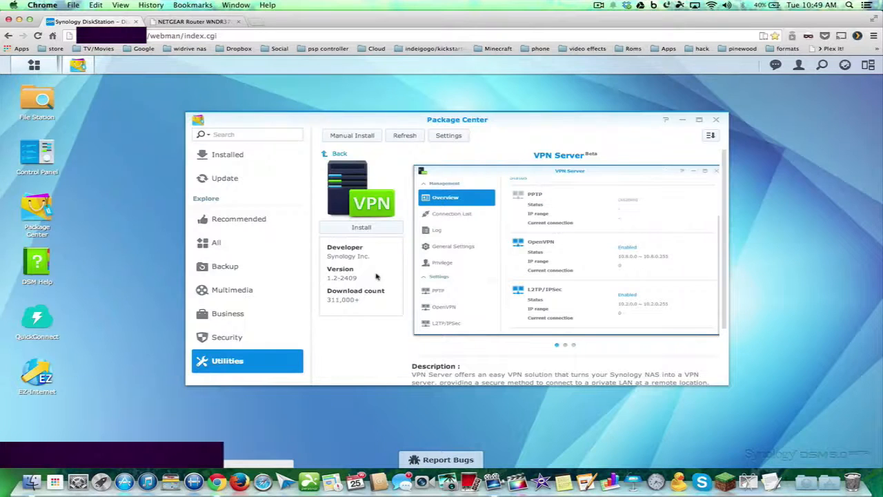
click(371, 232)
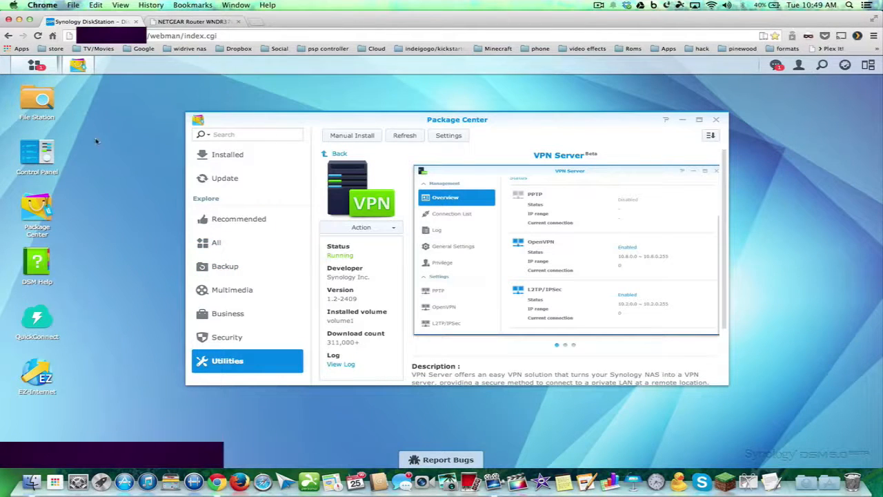
Launch VPN Server from the Main Menu and show its PPTP settings page
click(34, 65)
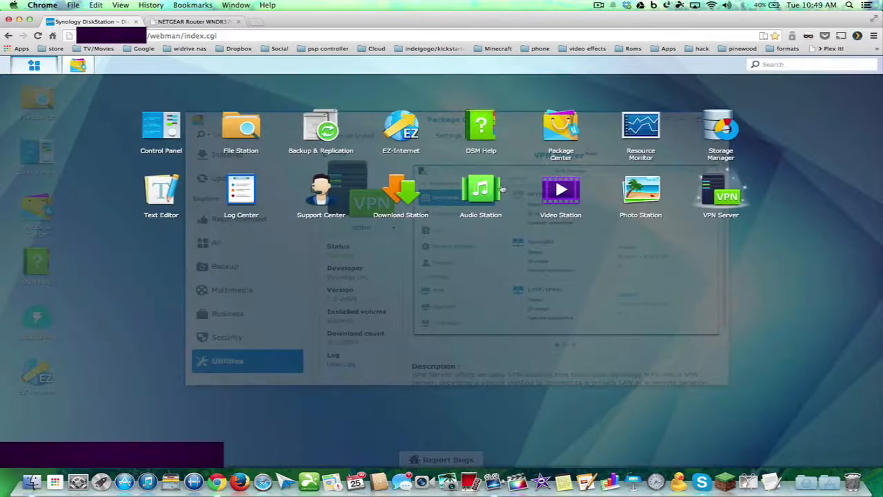
click(730, 196)
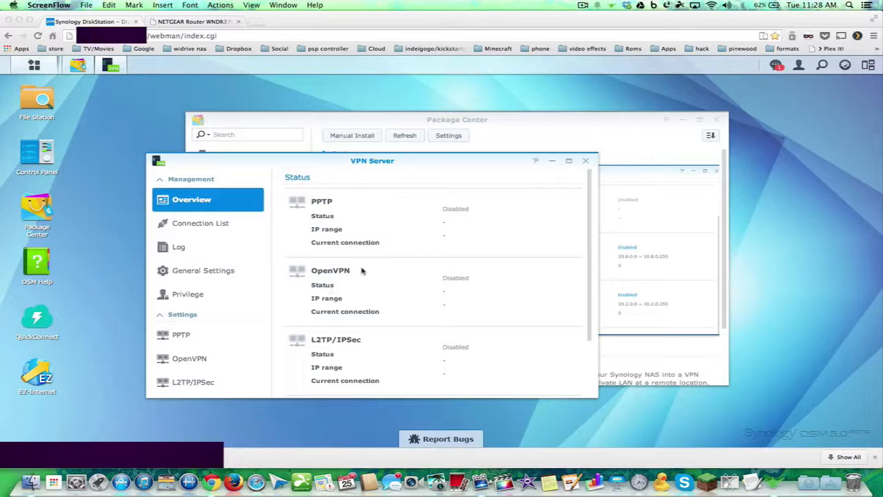
click(185, 339)
click(184, 337)
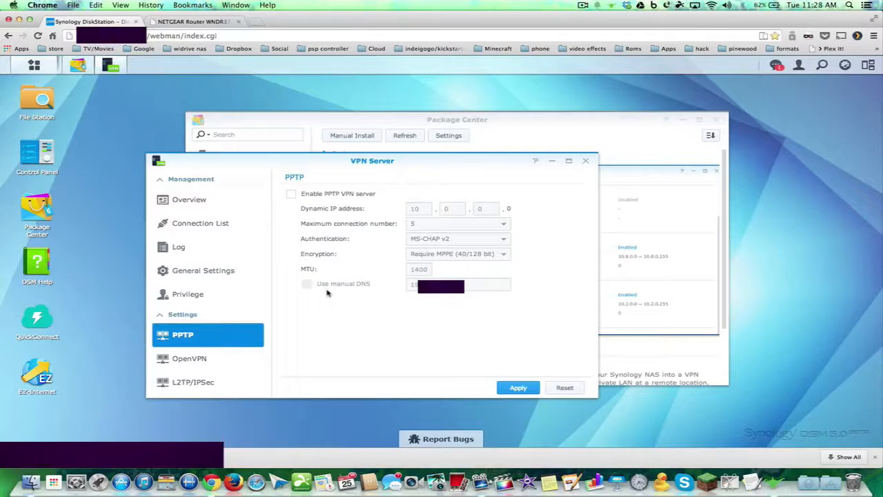
Enable the PPTP VPN server with defaults (10.0.0.0, 5 connections, MS-CHAP v2, MTU 1400) and apply
click(291, 195)
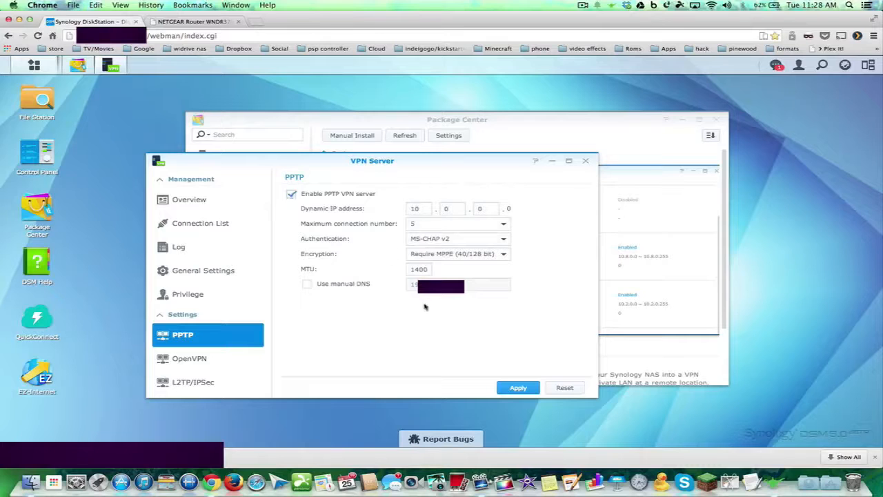
click(516, 391)
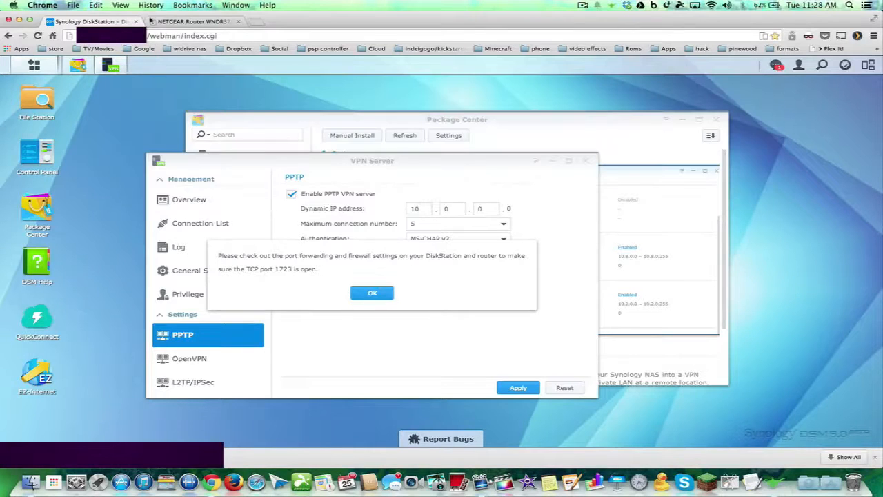
mouse_move(110, 65)
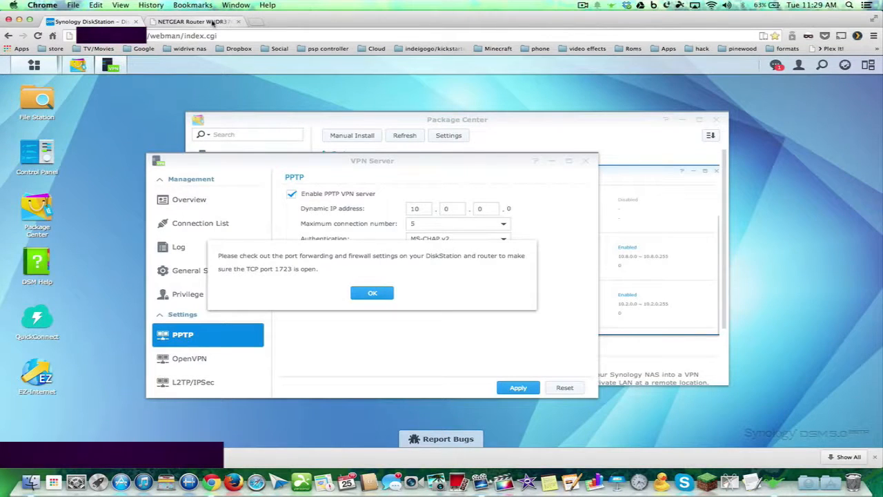
Forward PPTP port 1723 to the DiskStation's IP in the NETGEAR router, then return to DSM
click(214, 23)
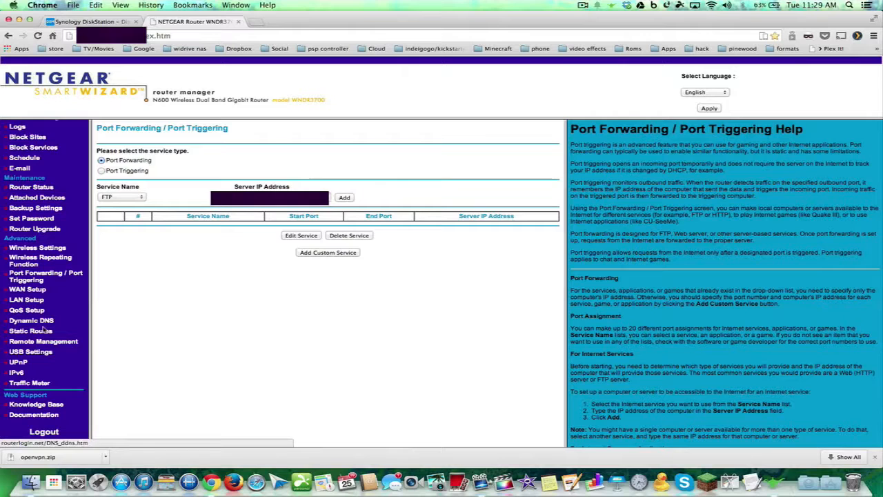
click(26, 280)
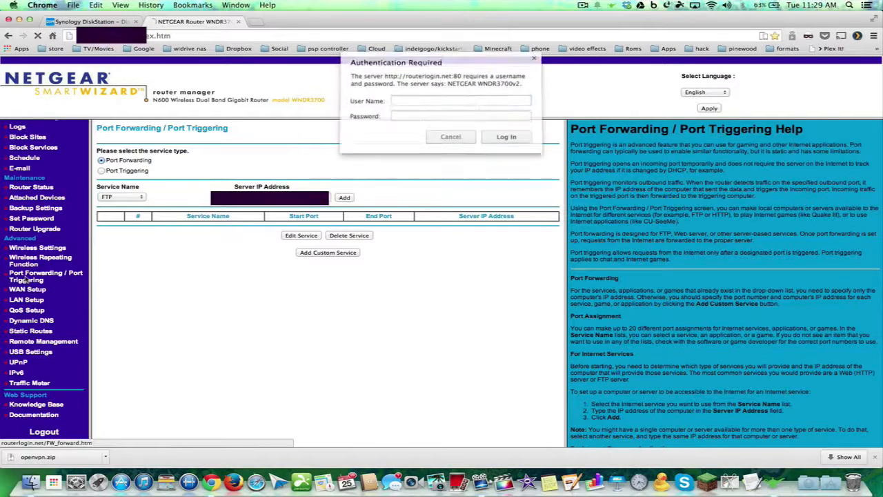
click(501, 138)
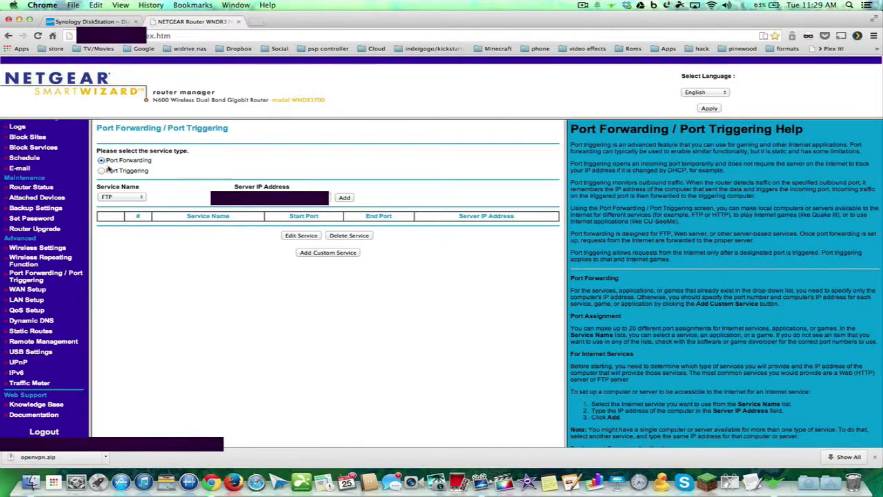
click(122, 196)
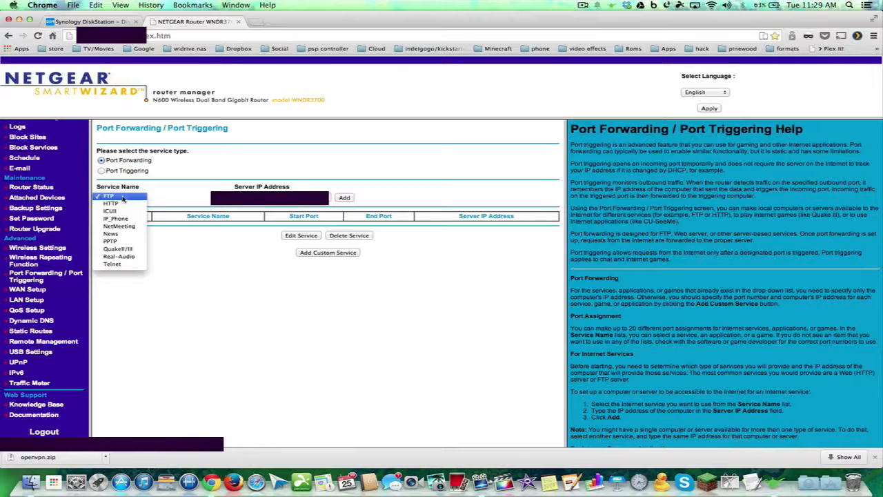
click(119, 241)
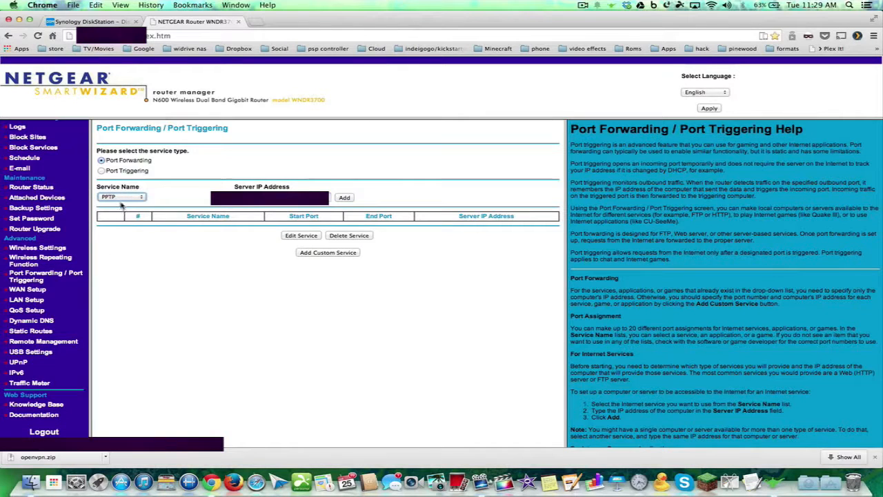
click(317, 198)
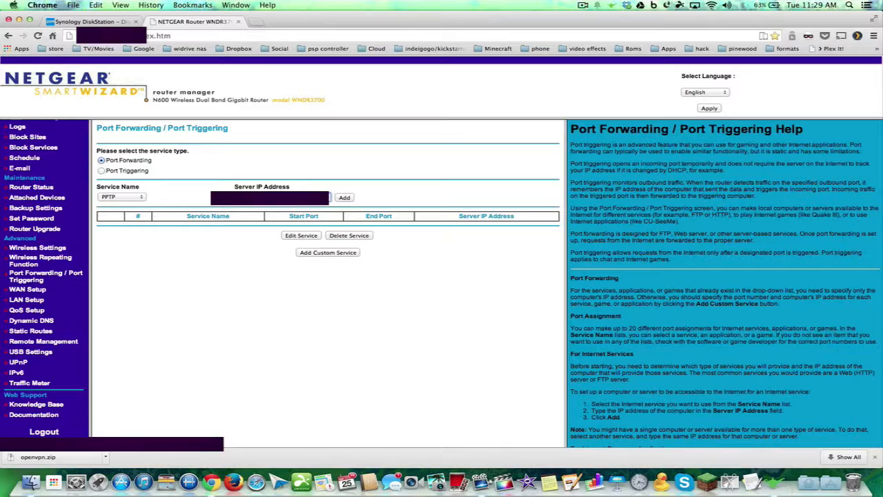
click(344, 198)
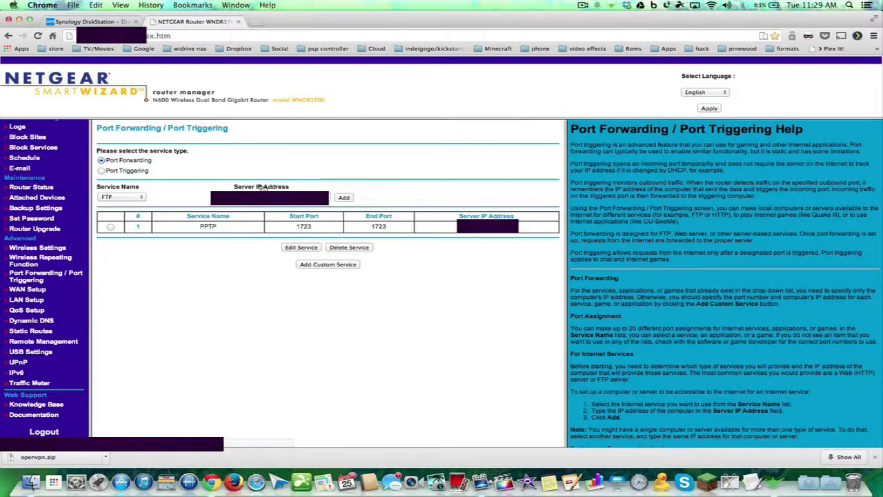
click(103, 21)
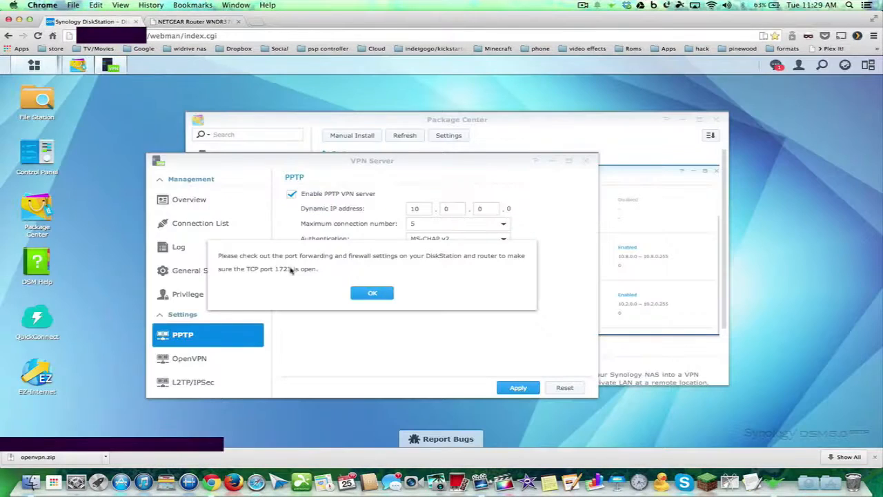
Dismiss the port 1723 notice, close VPN Server and Package Center, and relaunch VPN Server
click(376, 295)
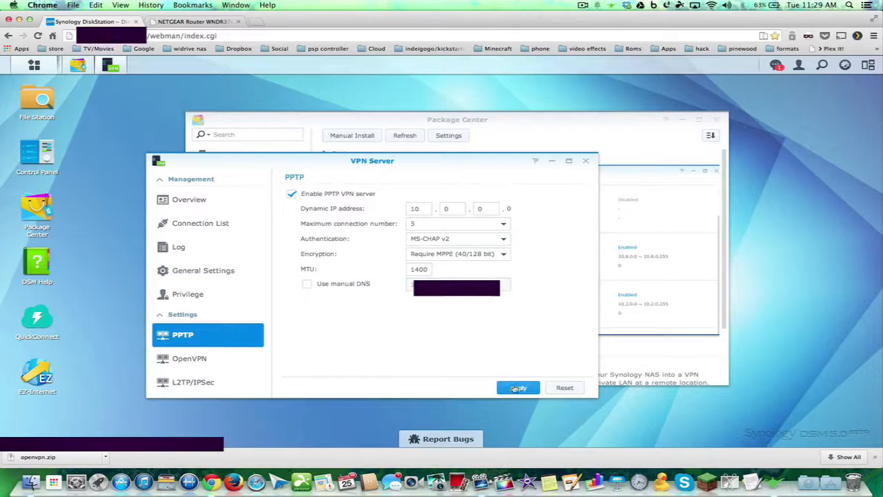
click(585, 160)
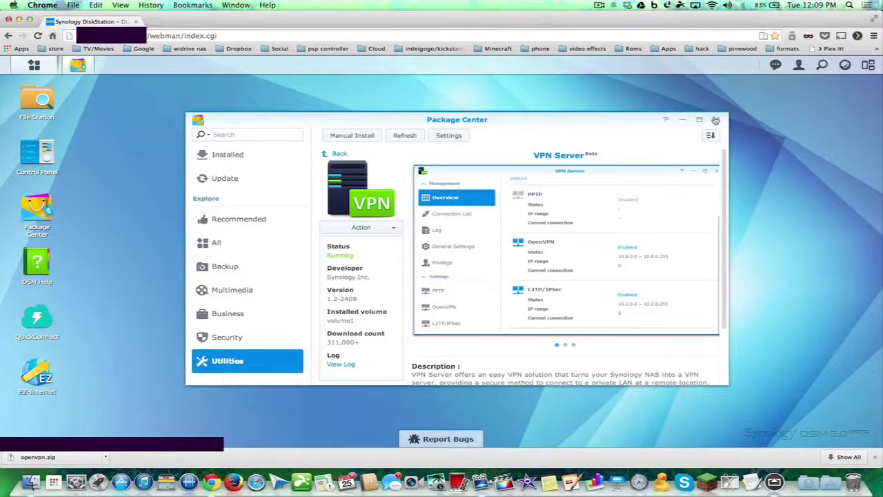
click(715, 120)
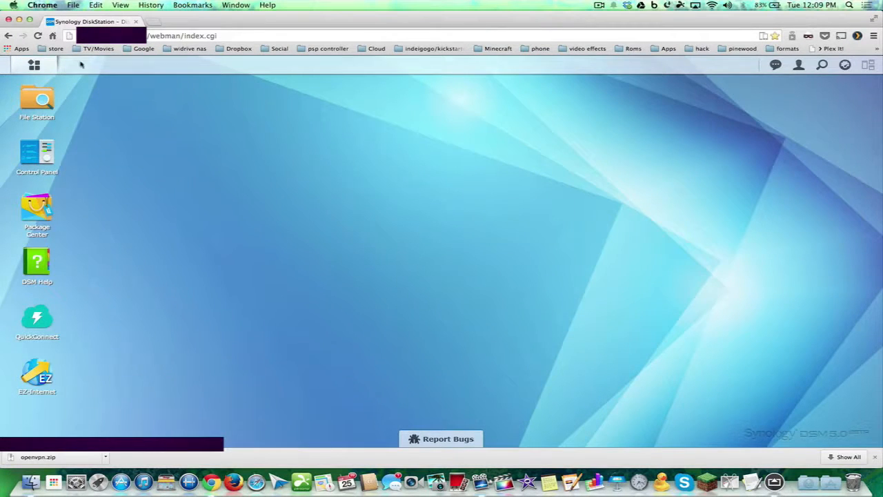
click(30, 66)
click(706, 189)
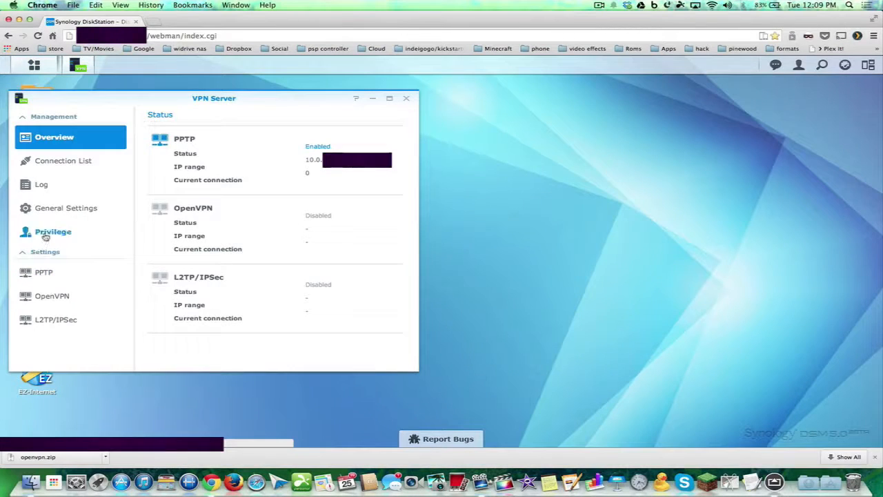
Restrict VPN privileges to admin PPTP access only, save, and view the empty Connection List
click(44, 233)
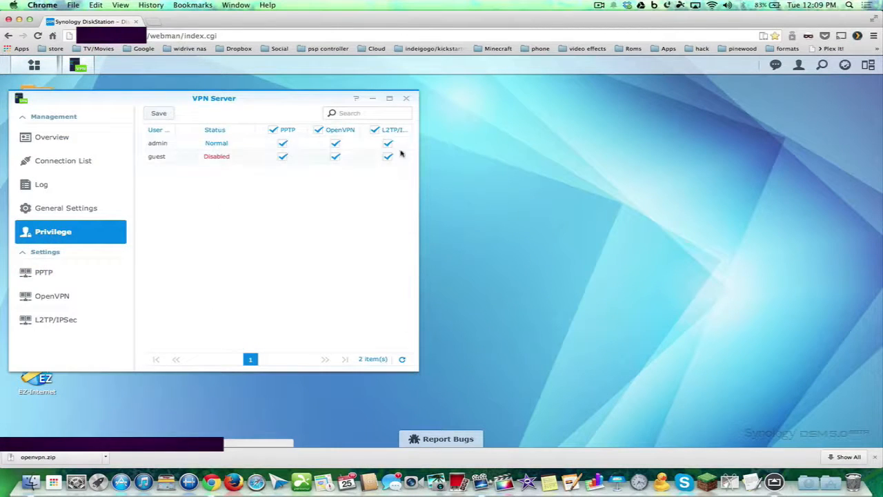
click(373, 130)
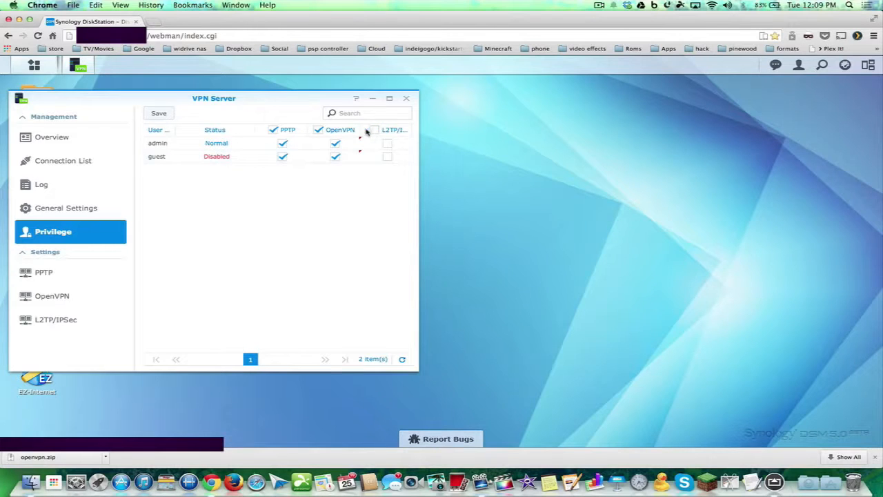
click(319, 130)
click(283, 157)
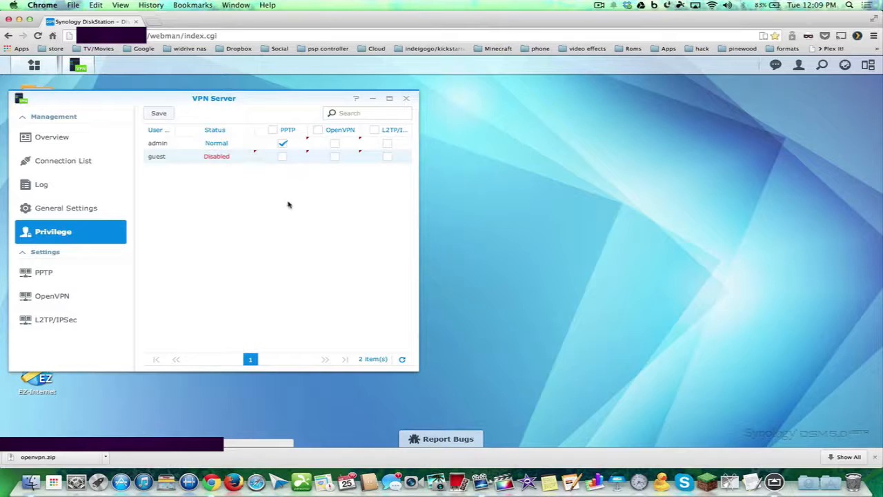
click(159, 113)
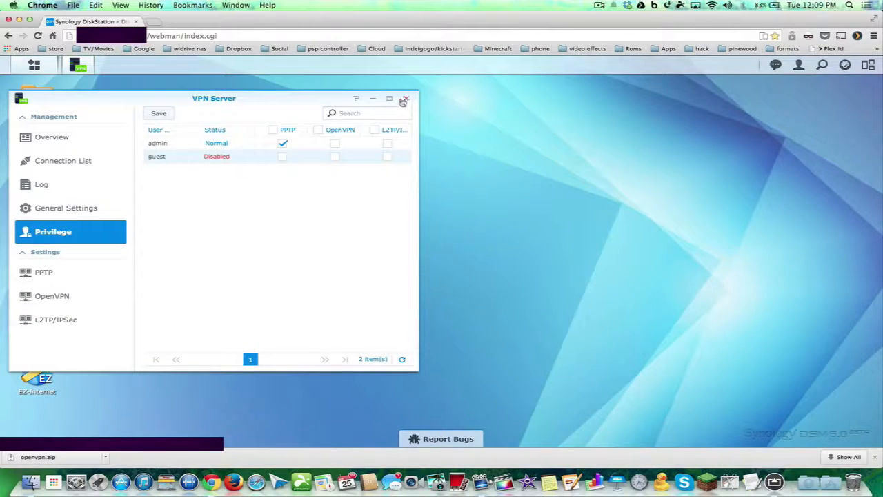
click(59, 159)
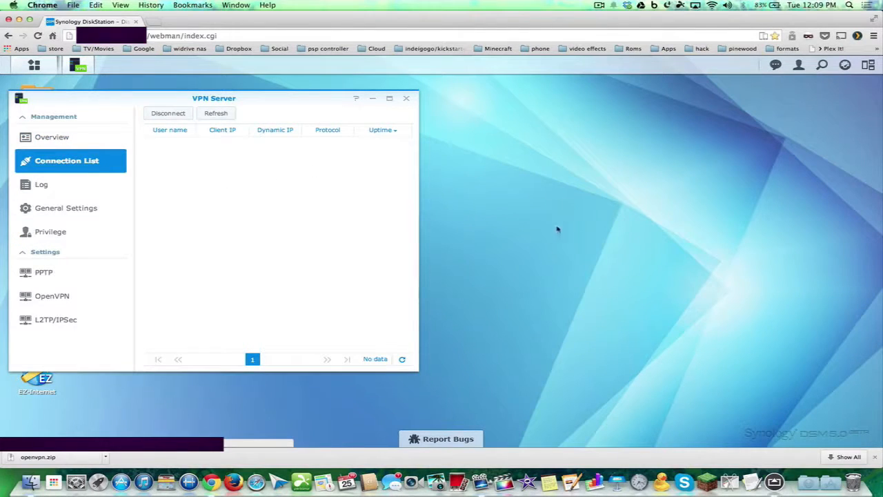
Open the macOS Network preferences
click(713, 5)
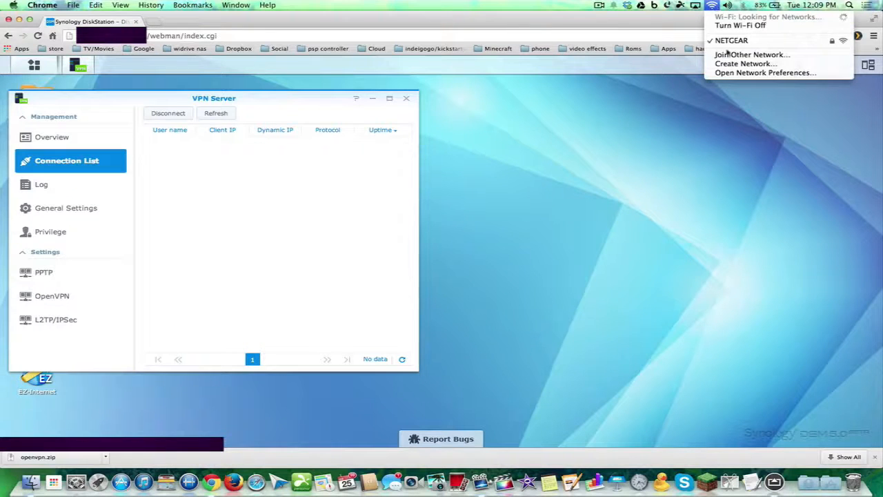
click(731, 73)
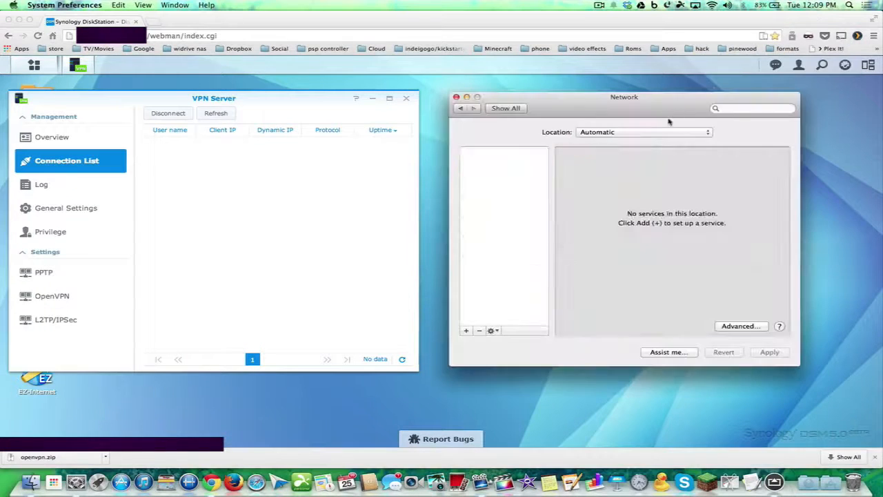
click(502, 109)
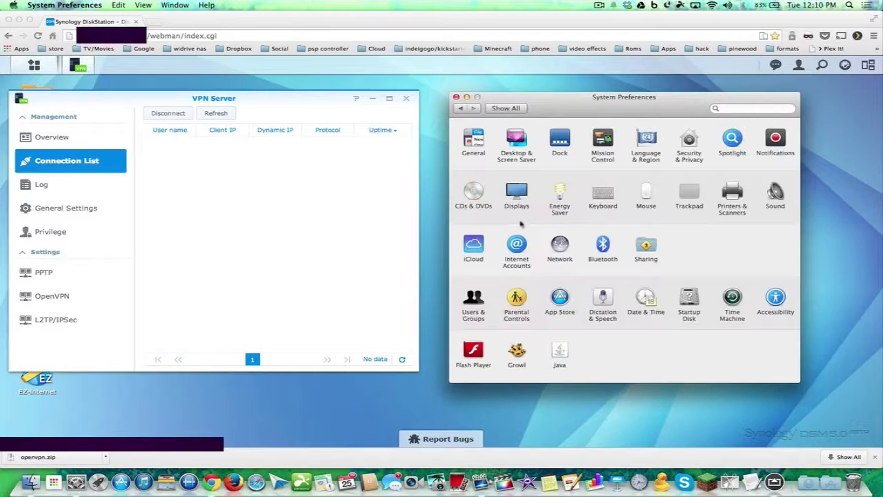
click(559, 246)
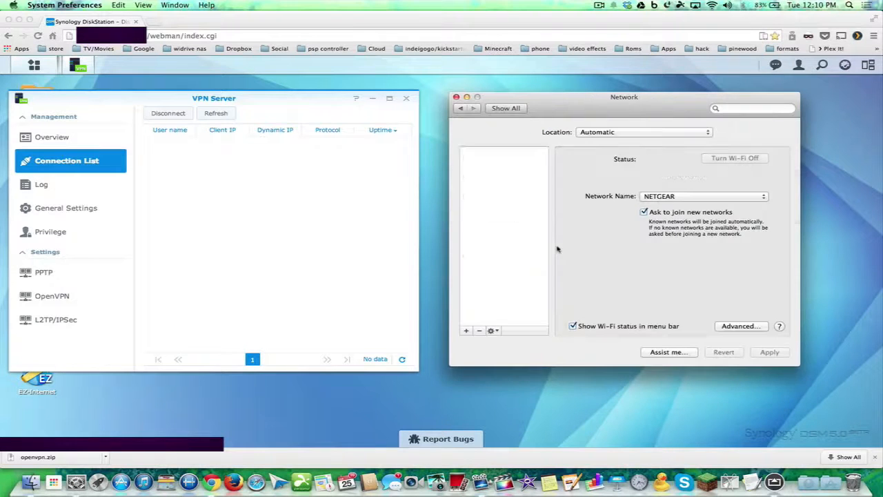
Add a new PPTP VPN network service named 'VPN synology'
click(465, 331)
click(645, 146)
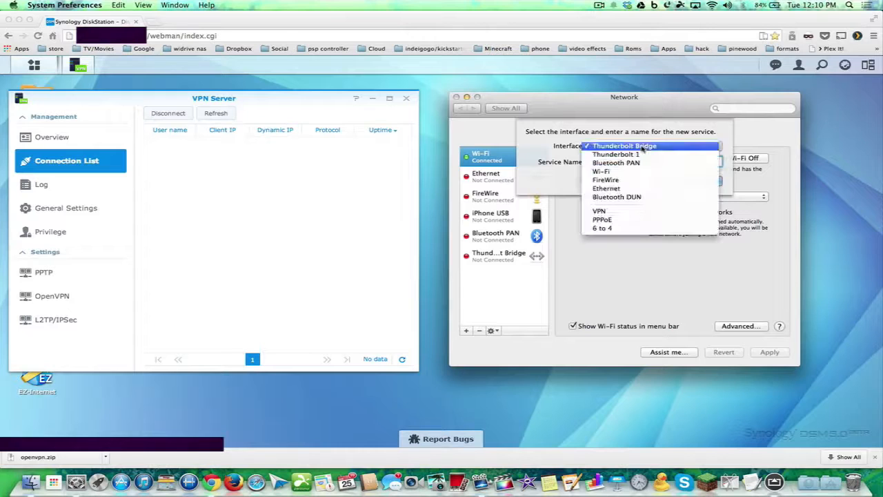
click(611, 212)
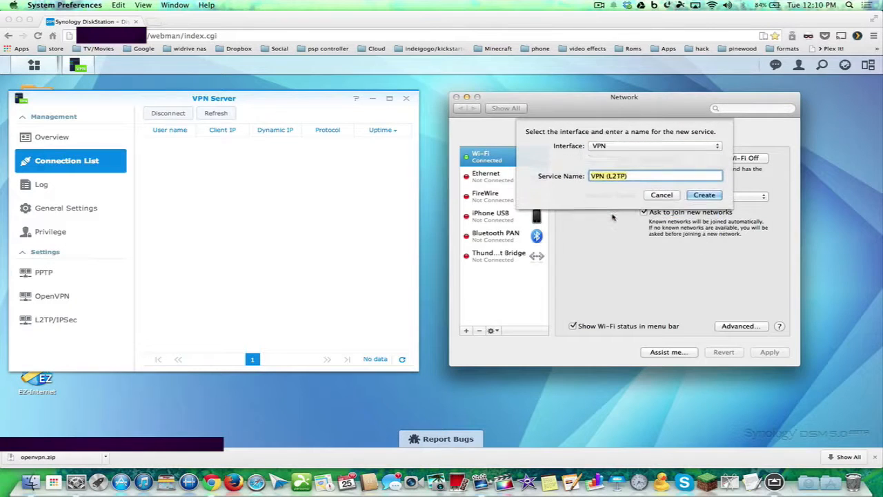
click(633, 161)
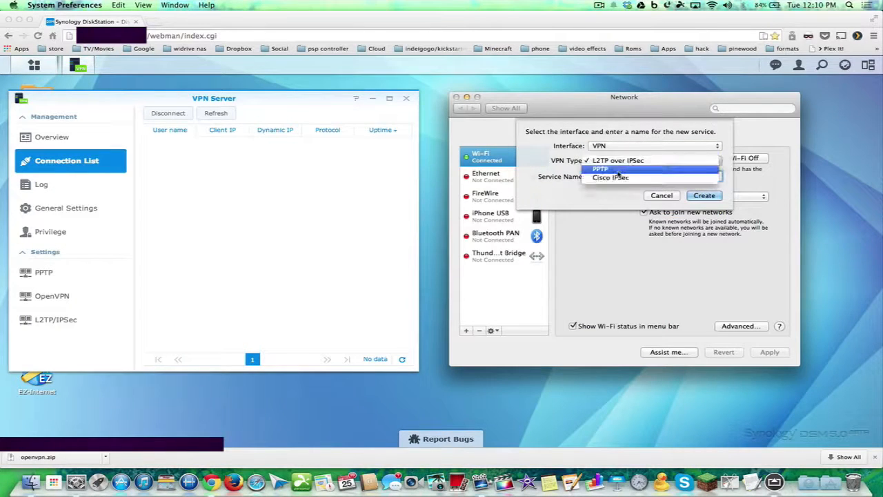
click(617, 173)
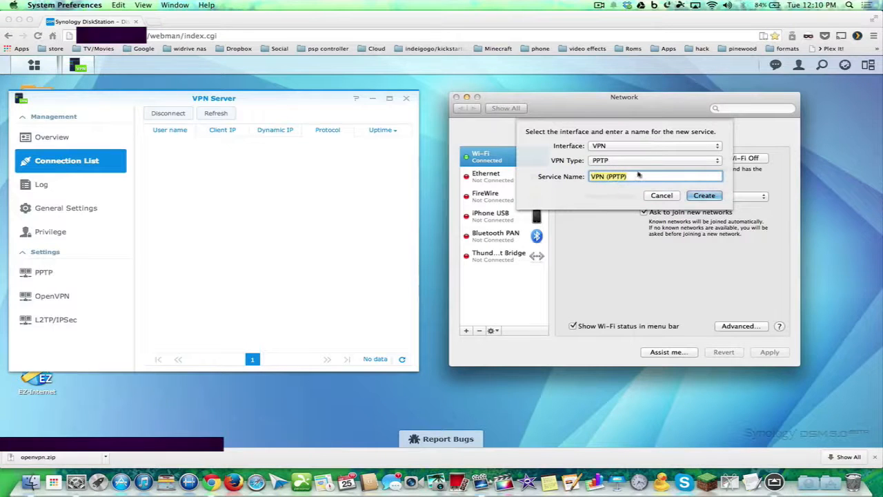
click(636, 175)
key(BackSpace)
key(BackSpace)
key(BackSpace)
key(BackSpace)
key(BackSpace)
key(BackSpace)
key(BackSpace)
text(synology)
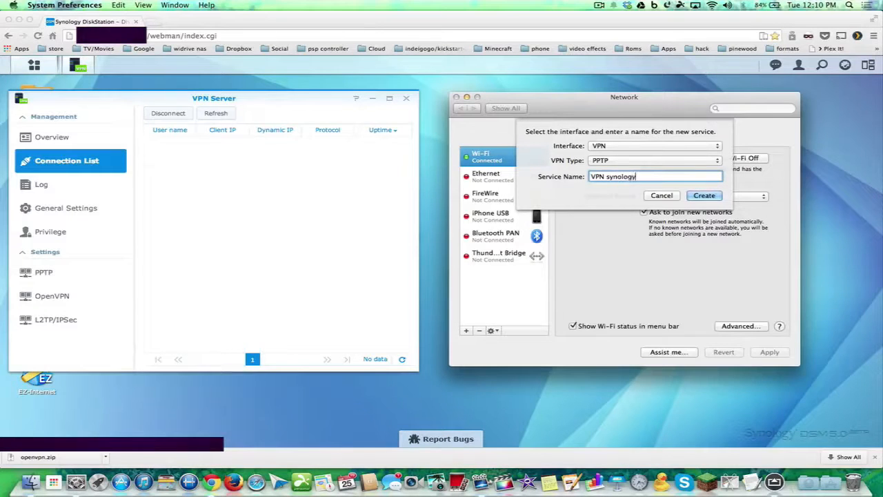
click(695, 196)
click(705, 195)
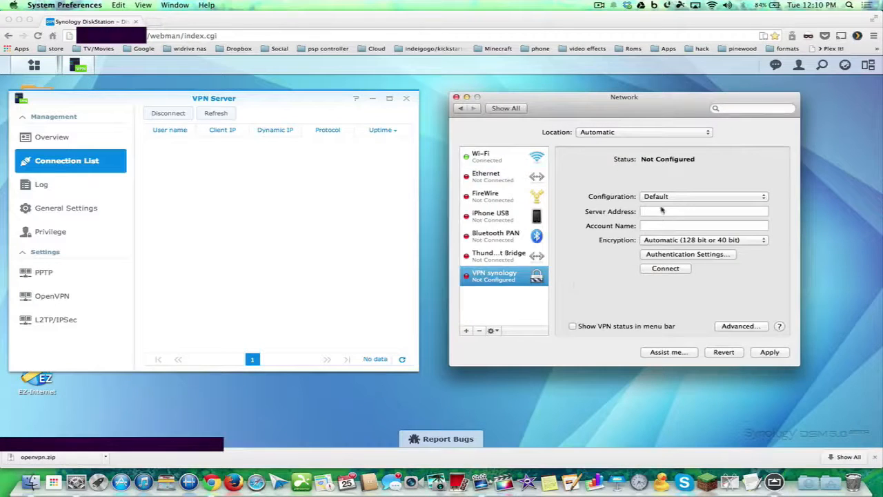
Enter the NAS server address, account admin, password, and Maximum (128 bit only) encryption
click(656, 212)
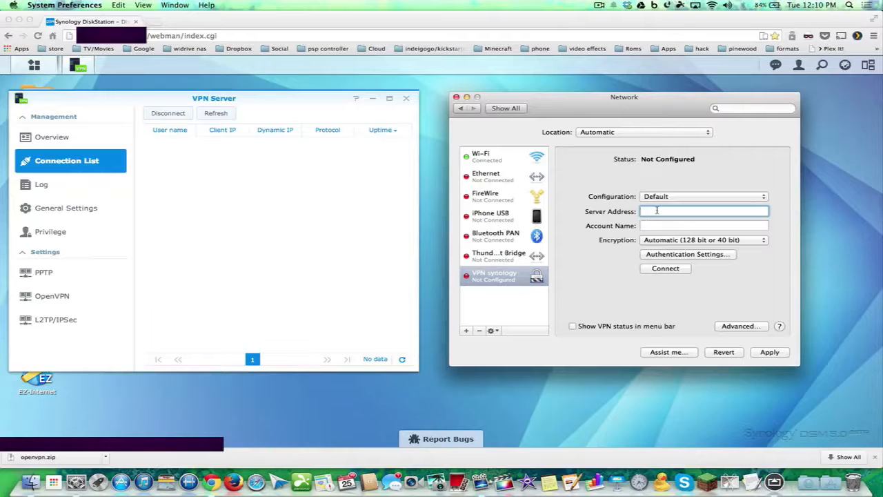
key(super+v)
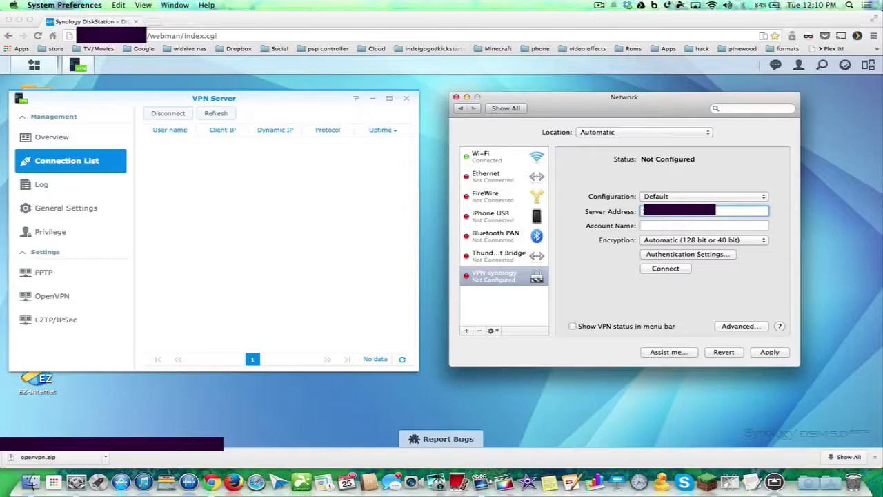
click(655, 224)
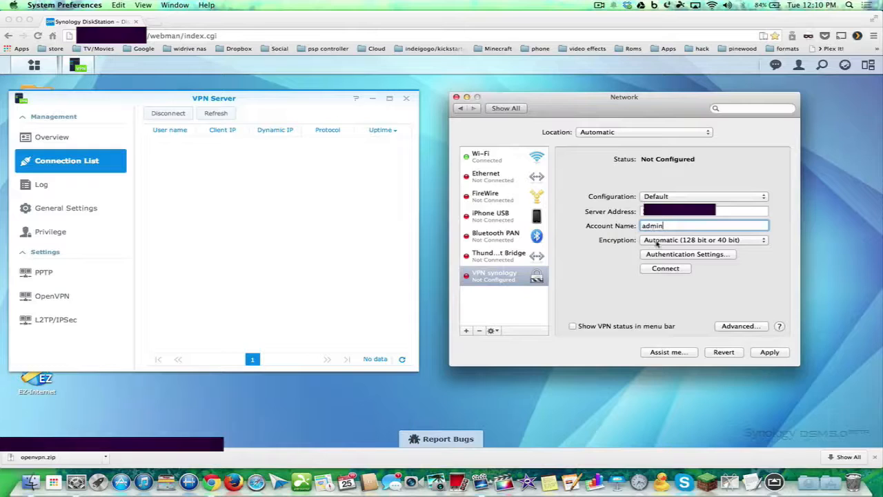
click(656, 240)
click(657, 249)
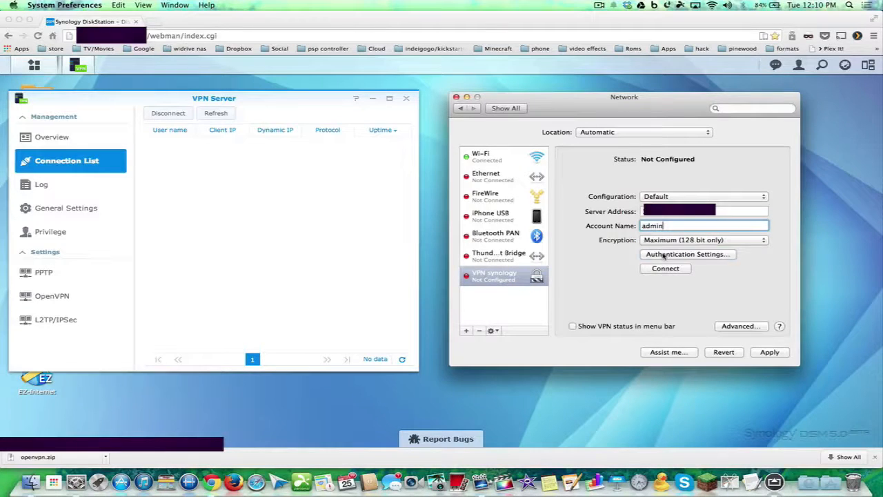
click(664, 255)
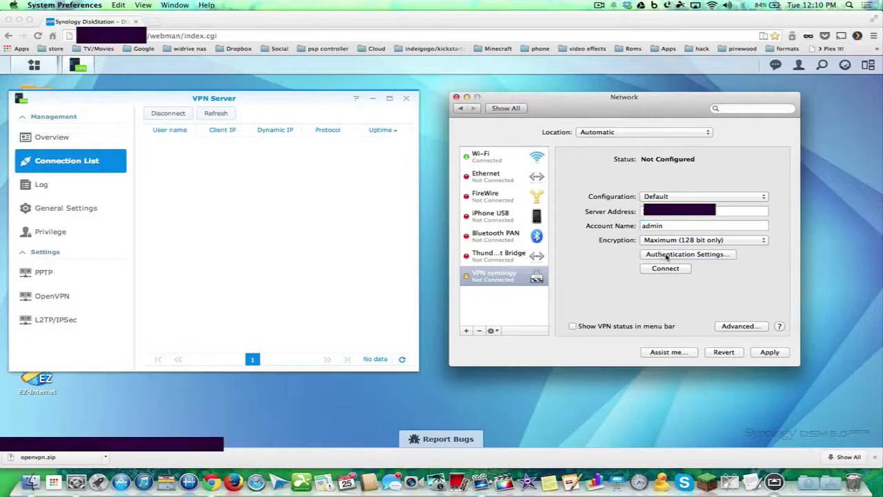
click(666, 254)
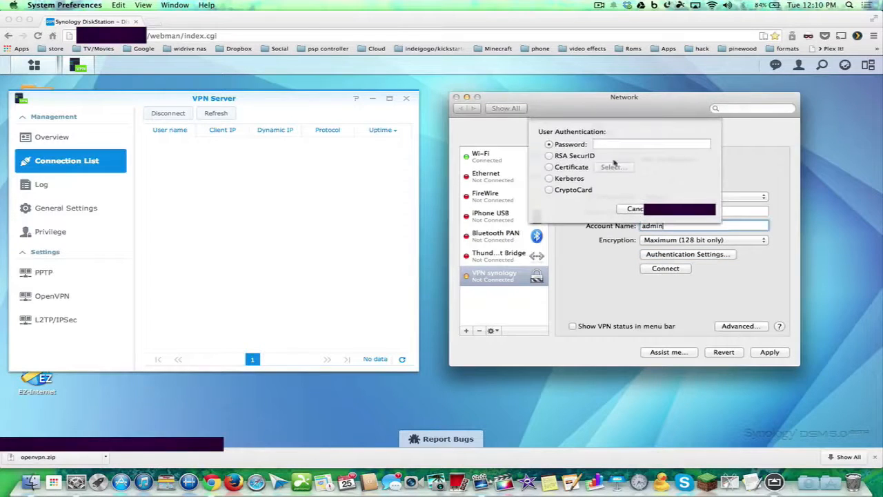
click(606, 144)
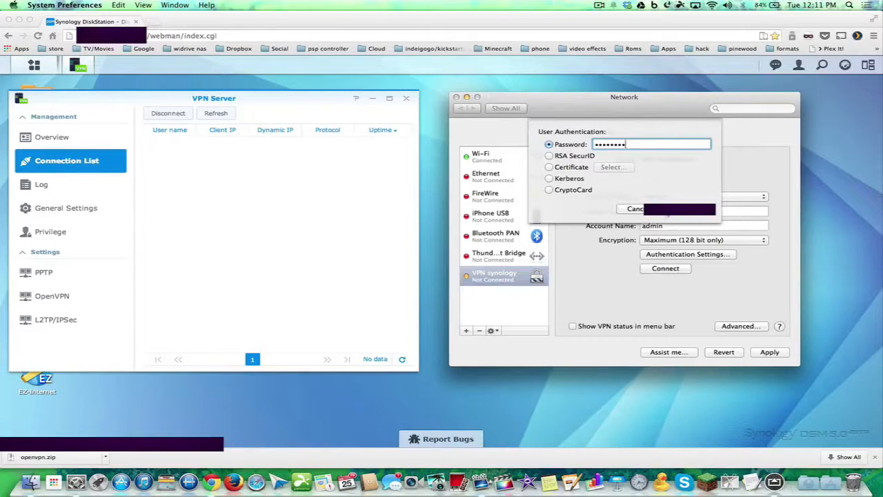
click(678, 208)
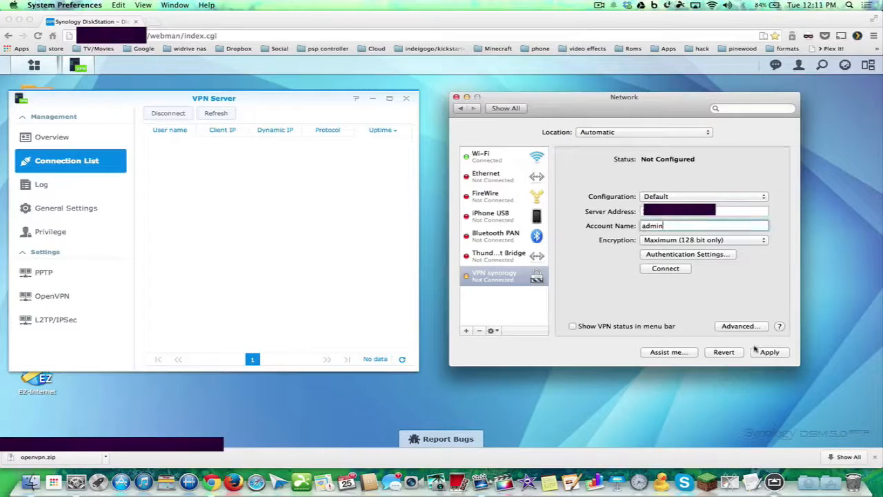
Show VPN status in the menu bar and apply the VPN synology configuration
click(571, 327)
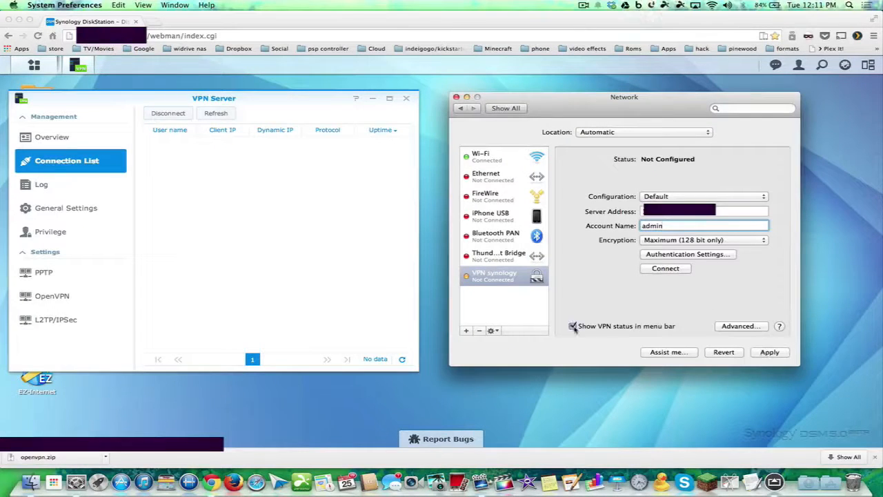
click(678, 5)
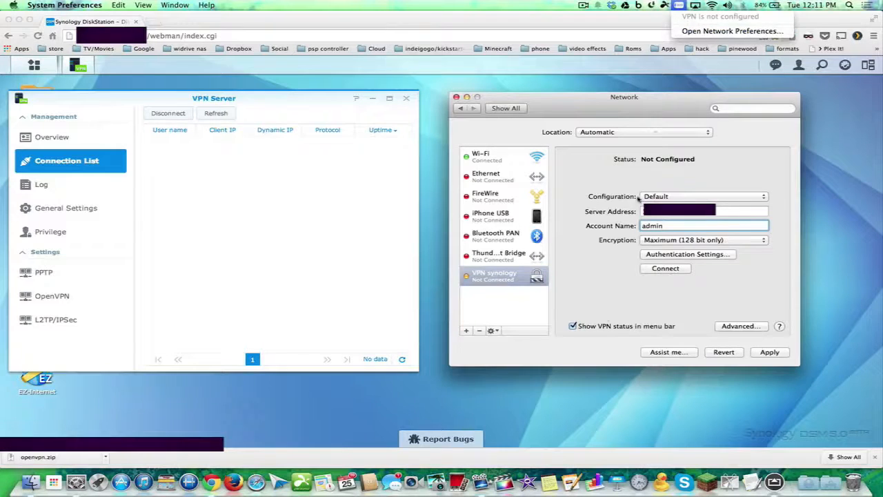
click(598, 301)
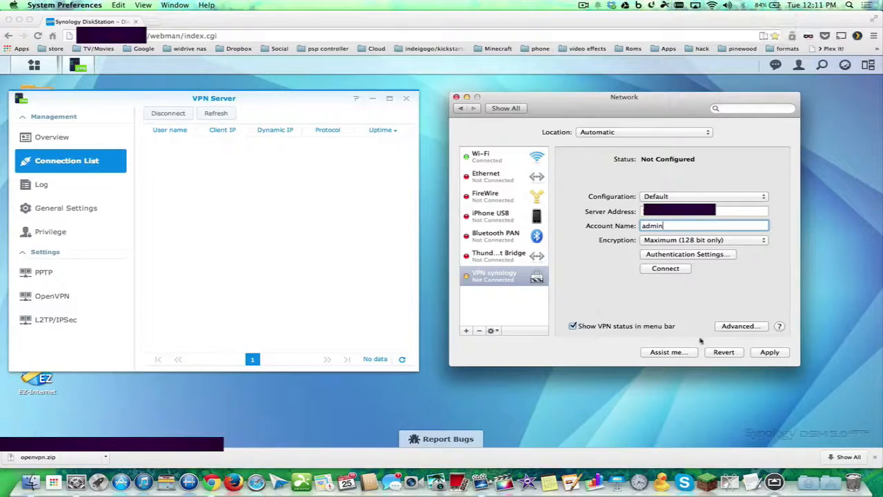
click(766, 353)
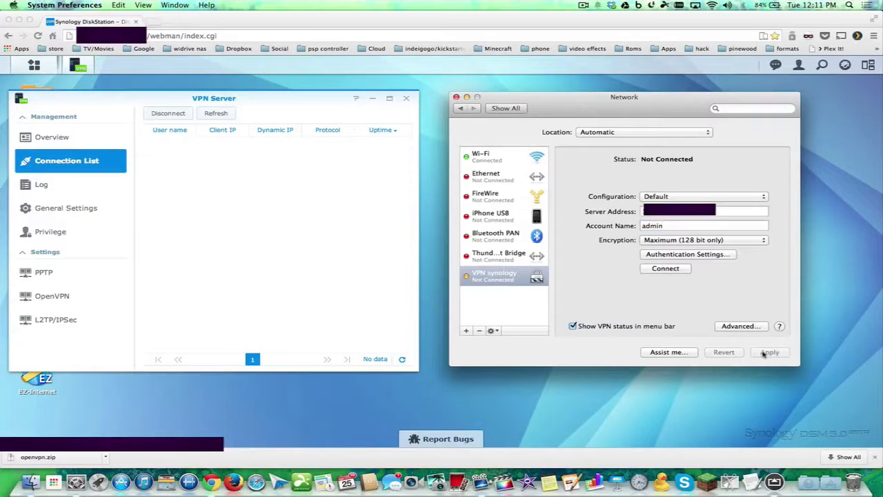
Connect the Mac to VPN synology and check the menu-bar VPN status
click(665, 269)
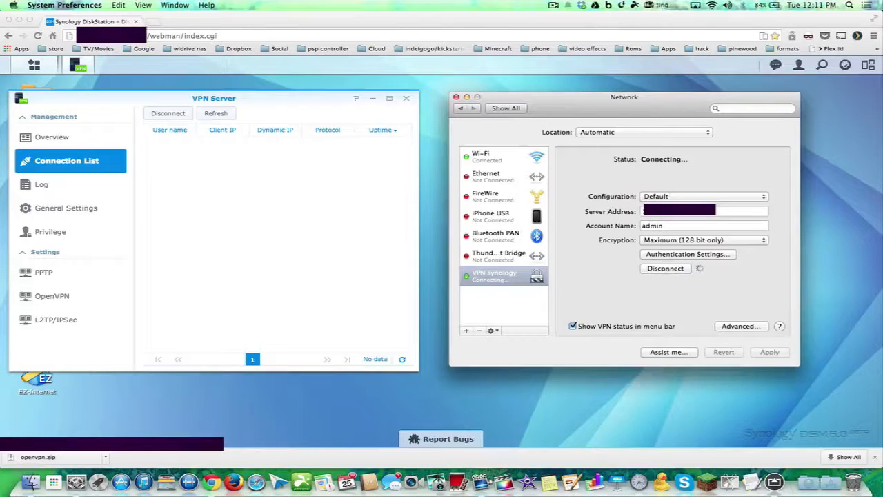
click(658, 4)
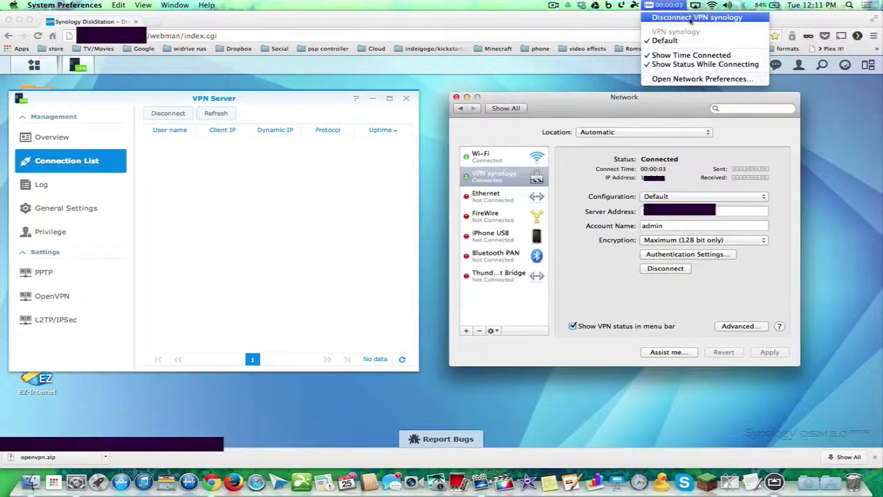
click(611, 195)
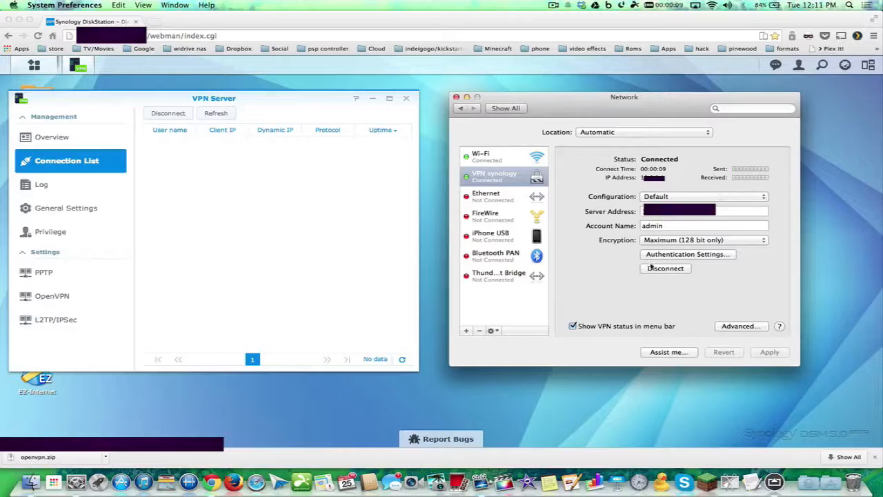
Confirm the advanced VPN options, apply the changes, and close Network preferences
click(734, 325)
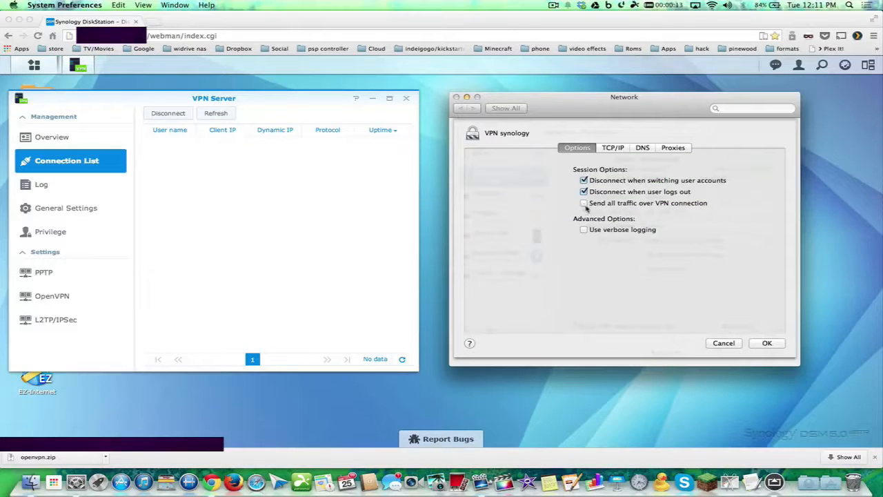
click(760, 343)
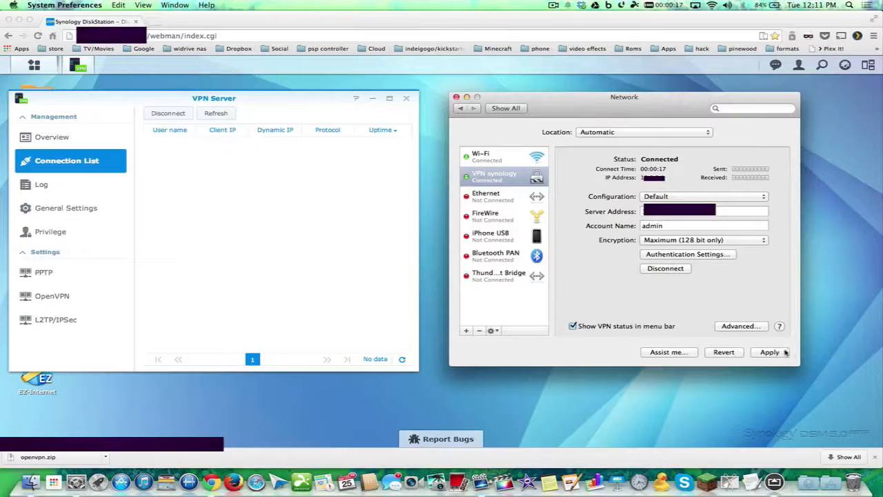
click(784, 352)
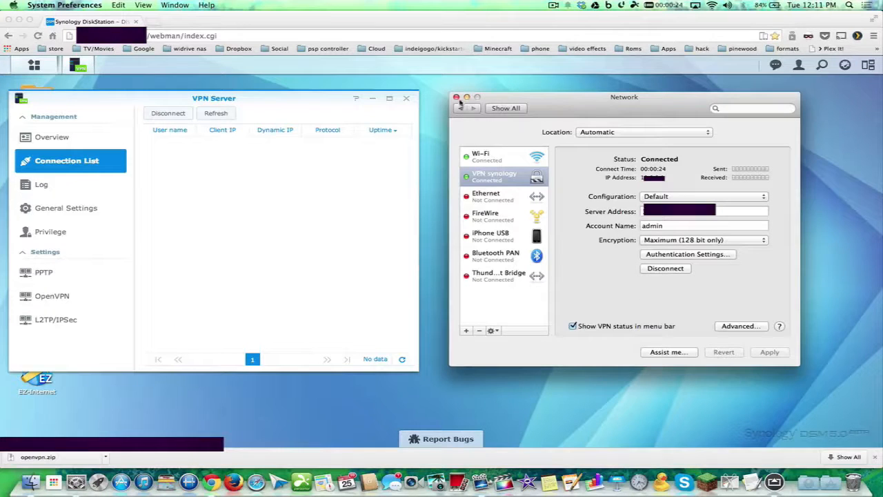
click(456, 97)
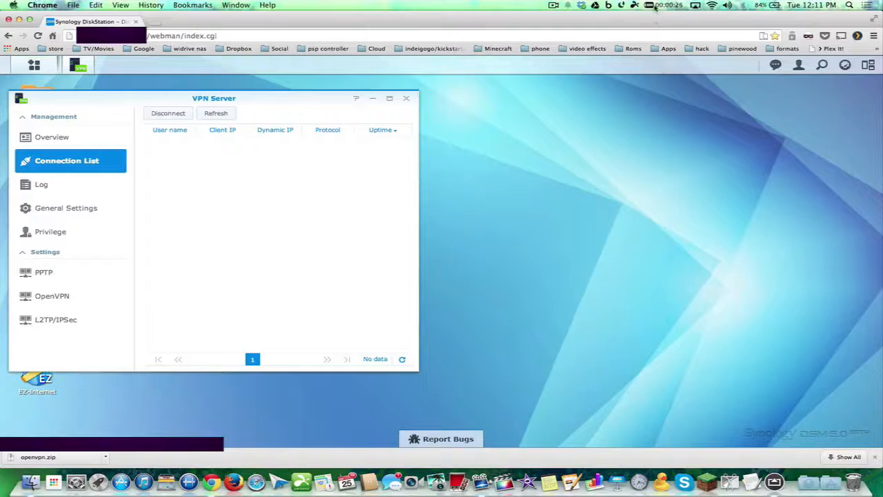
Disconnect the Mac from VPN synology using the menu-bar VPN icon
click(656, 7)
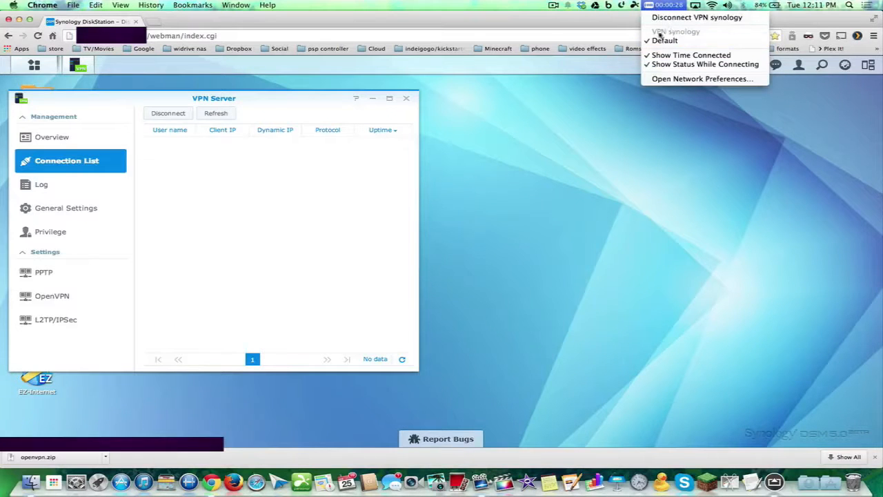
click(586, 139)
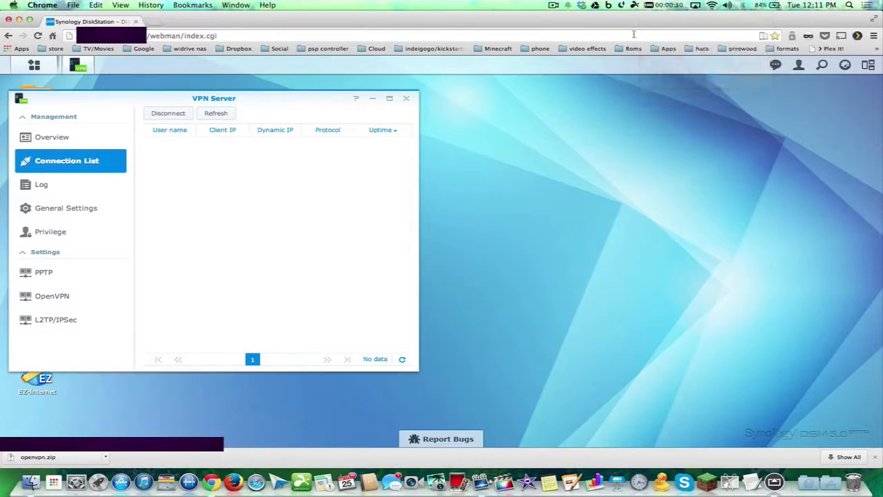
click(651, 7)
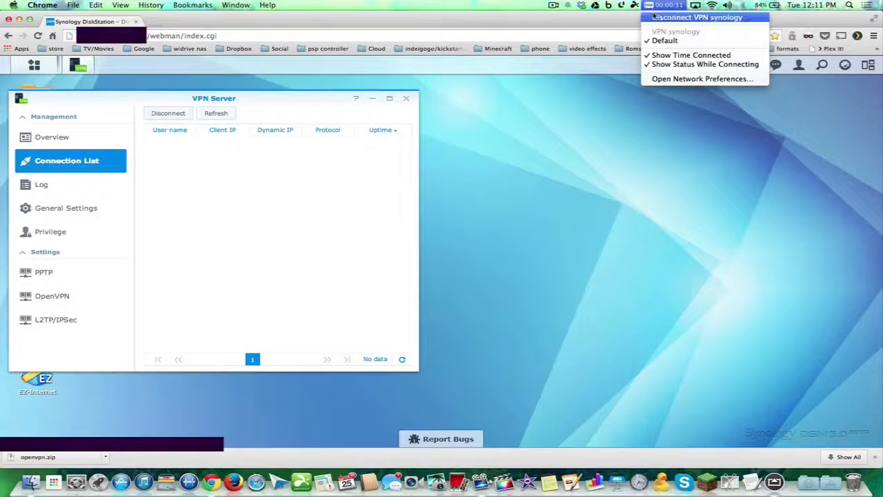
click(653, 16)
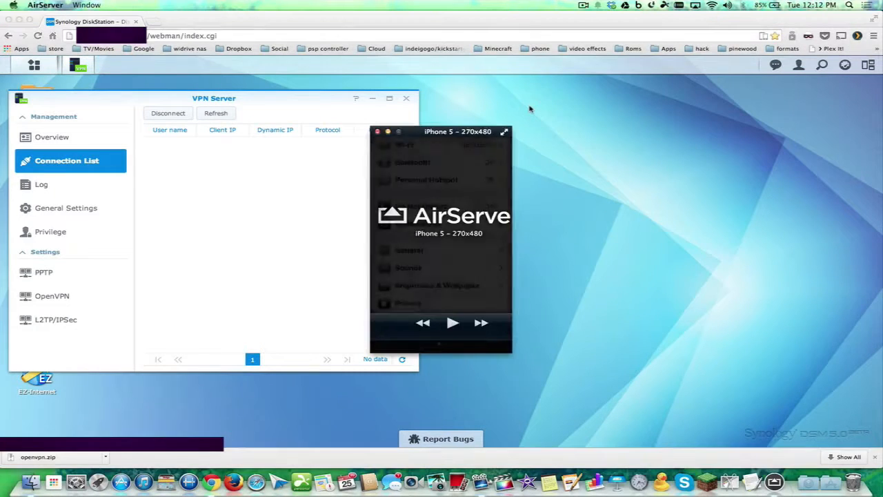
Enlarge the AirServer iPhone mirror and move it aside to reveal the Uptime column
drag(508, 353, 721, 452)
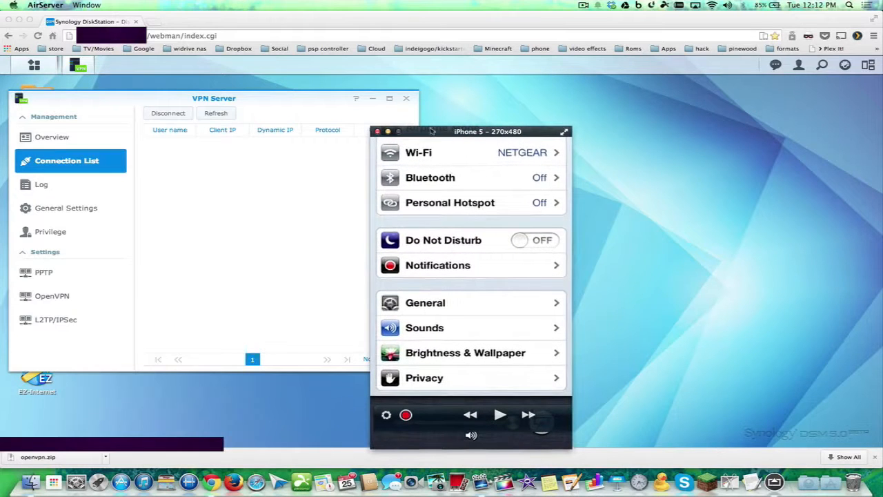
drag(433, 131, 548, 131)
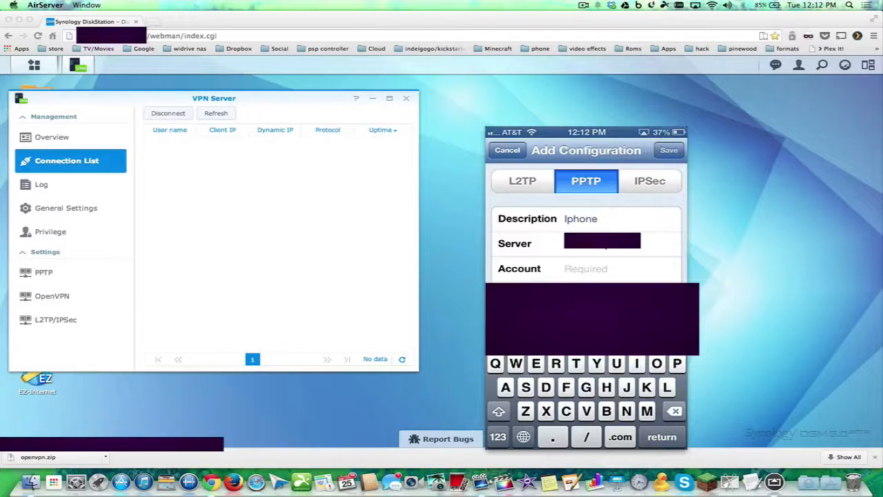
Finish the server address and enter account admin and the password on the iPhone
text(.)
click(585, 269)
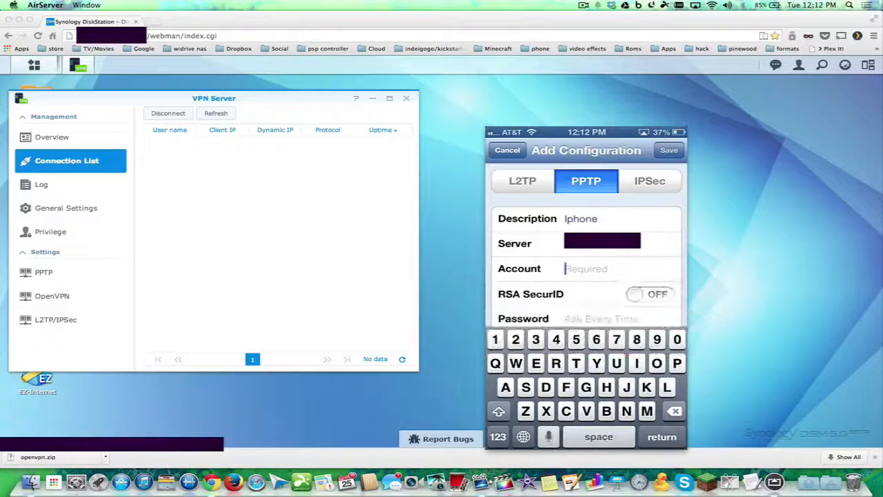
text(ad)
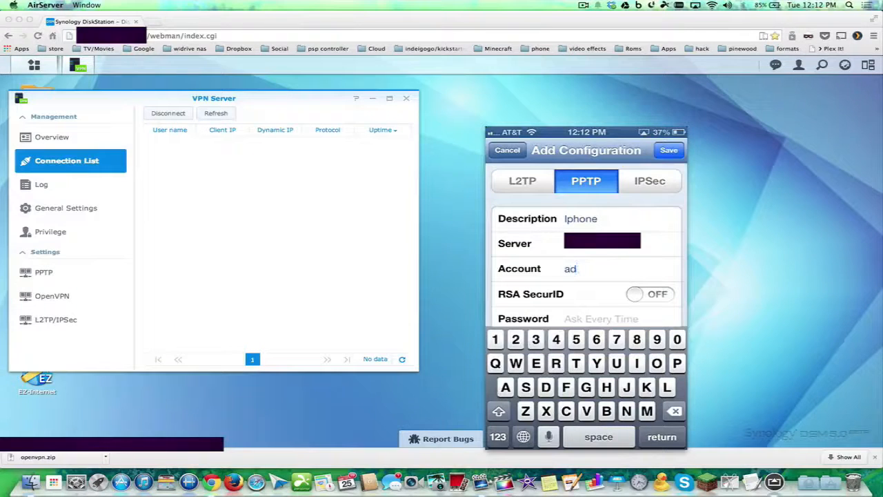
text(min)
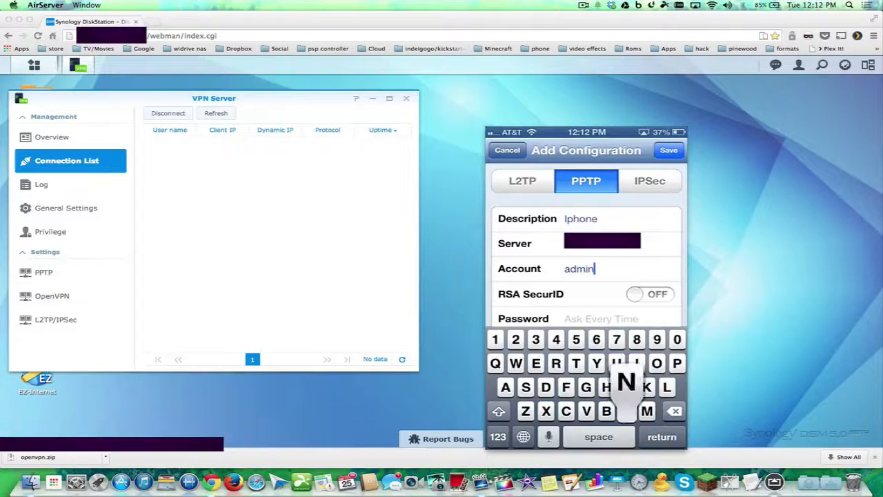
scroll(585, 244, down, 2)
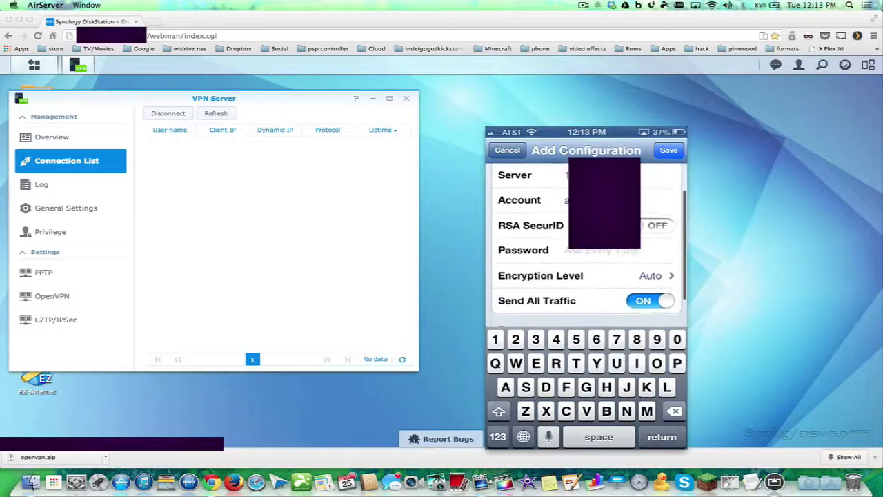
click(602, 250)
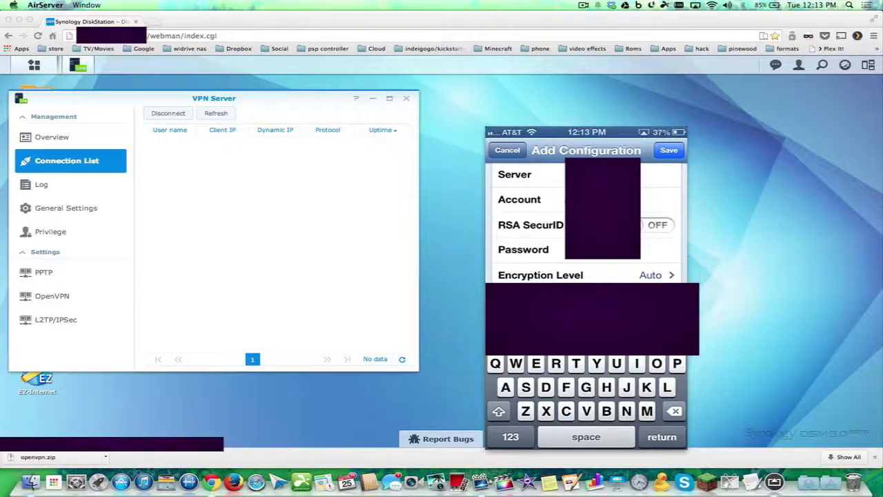
Set the iPhone VPN encryption level to Maximum and return to the configuration form
click(586, 275)
click(586, 206)
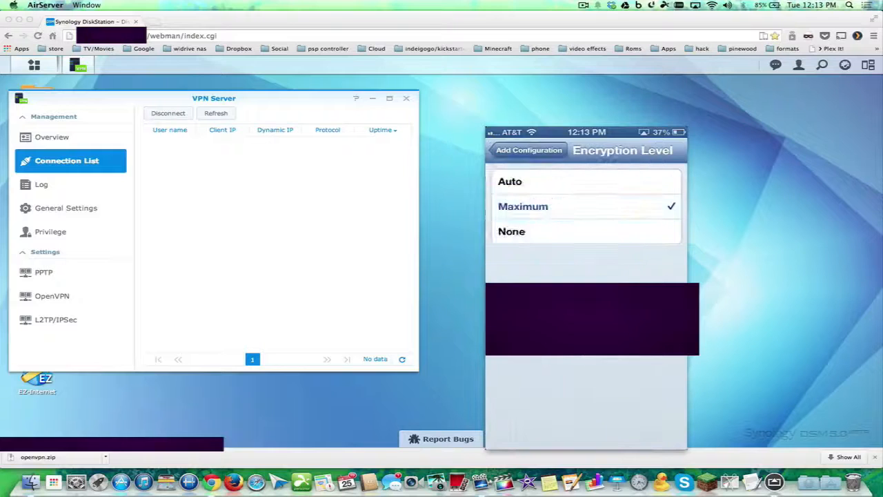
click(529, 150)
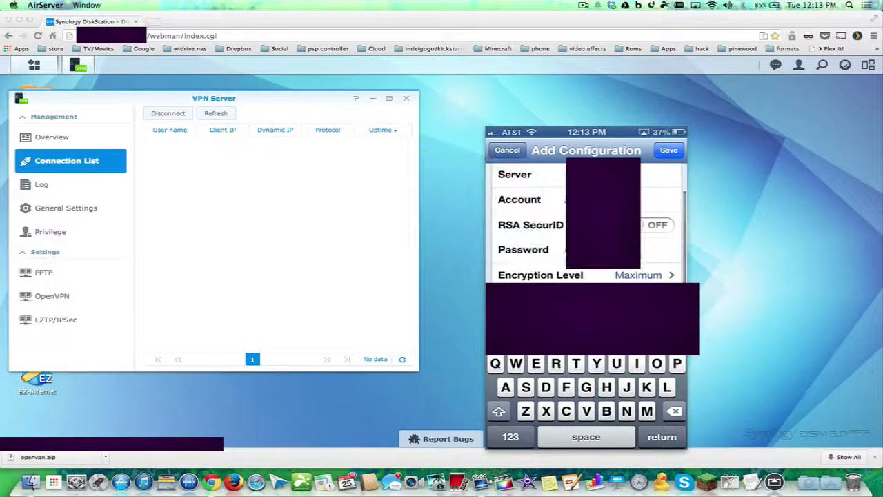
scroll(585, 222, up, 2)
scroll(585, 222, down, 2)
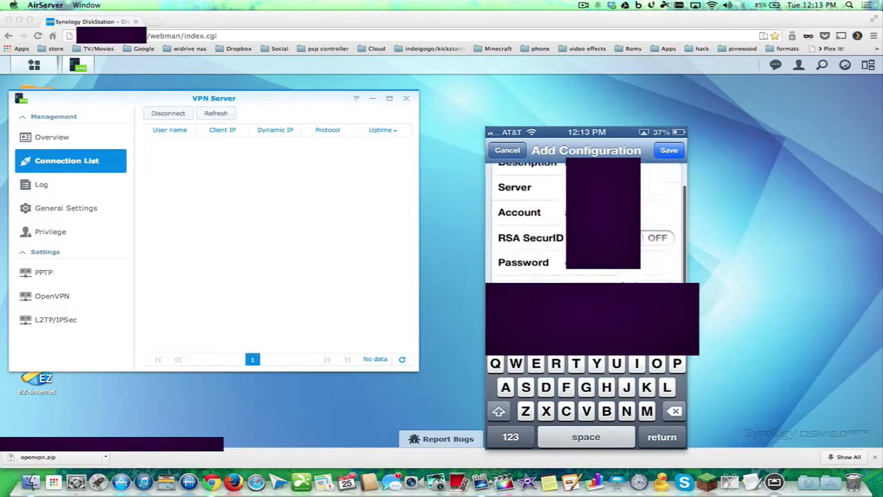
scroll(585, 222, down, 2)
scroll(586, 222, up, 3)
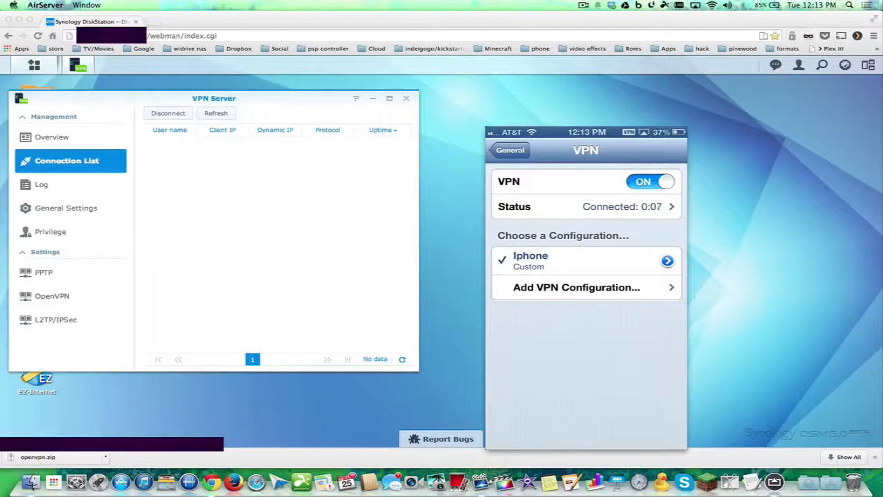
Reconnect the Mac to 'VPN synology' from the menu-bar VPN menu while the iPhone stays connected
click(756, 174)
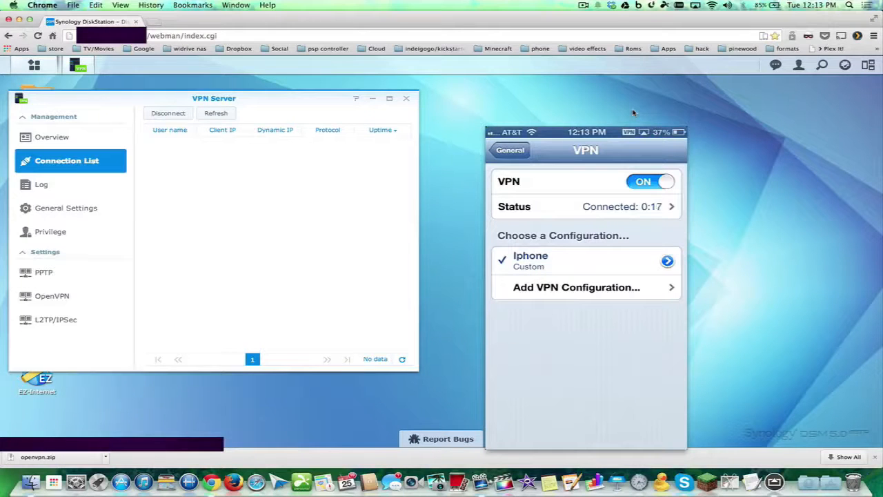
click(677, 6)
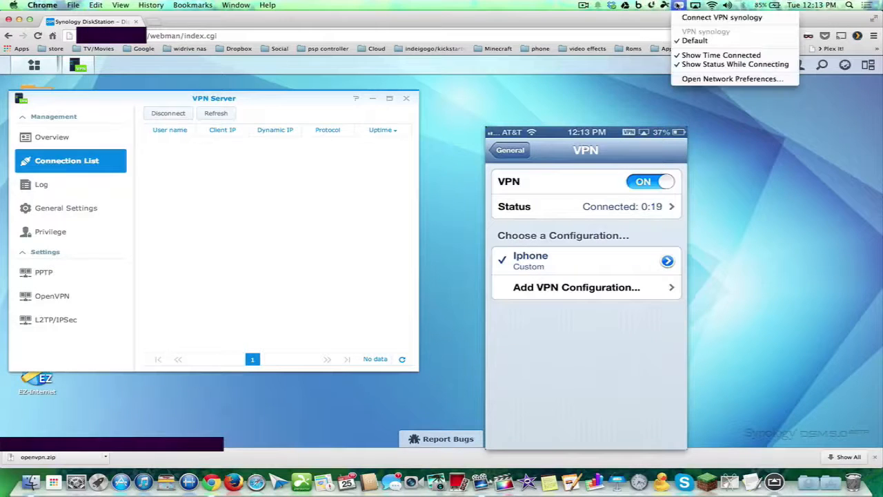
click(688, 21)
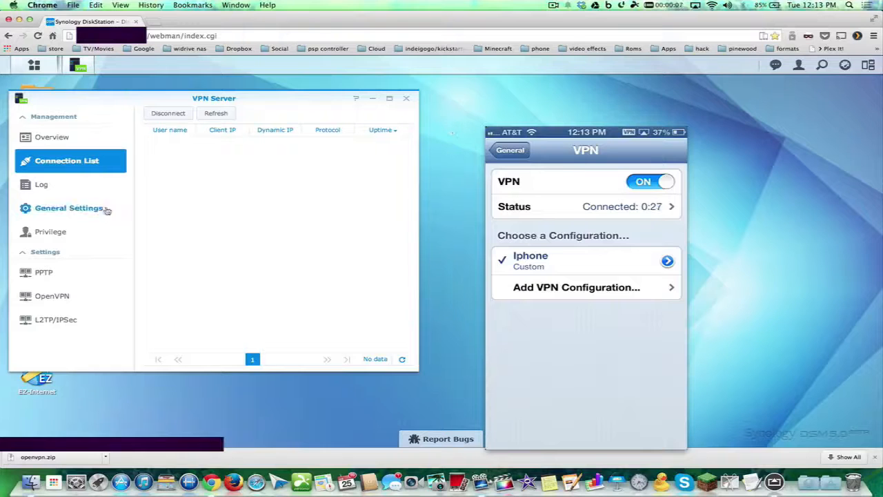
Check the VPN Server log, then list the two active admin PPTP connections for the iPhone and Mac
click(57, 190)
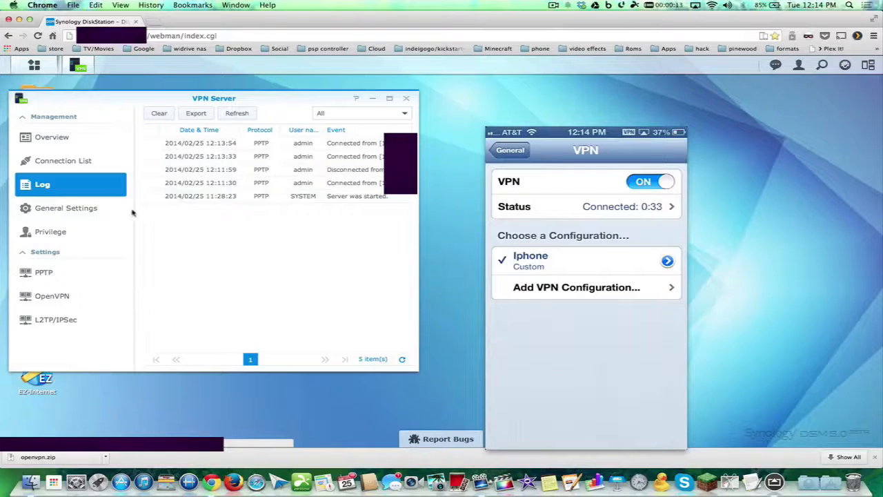
click(73, 161)
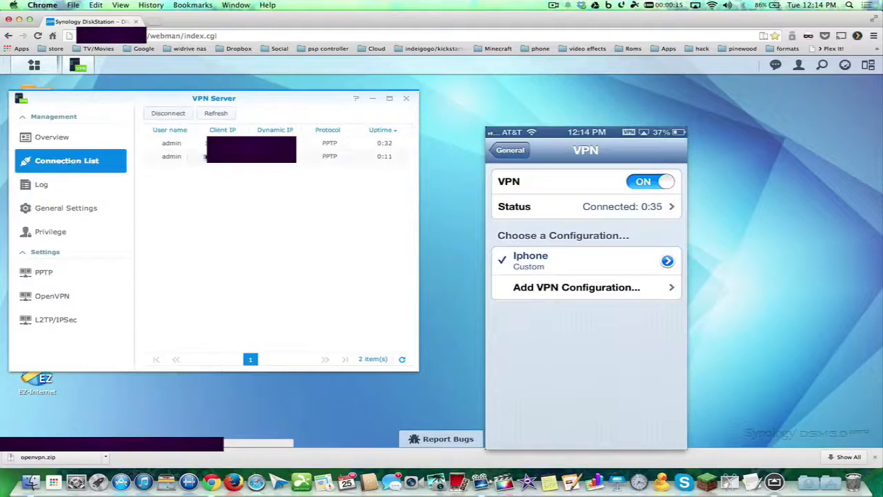